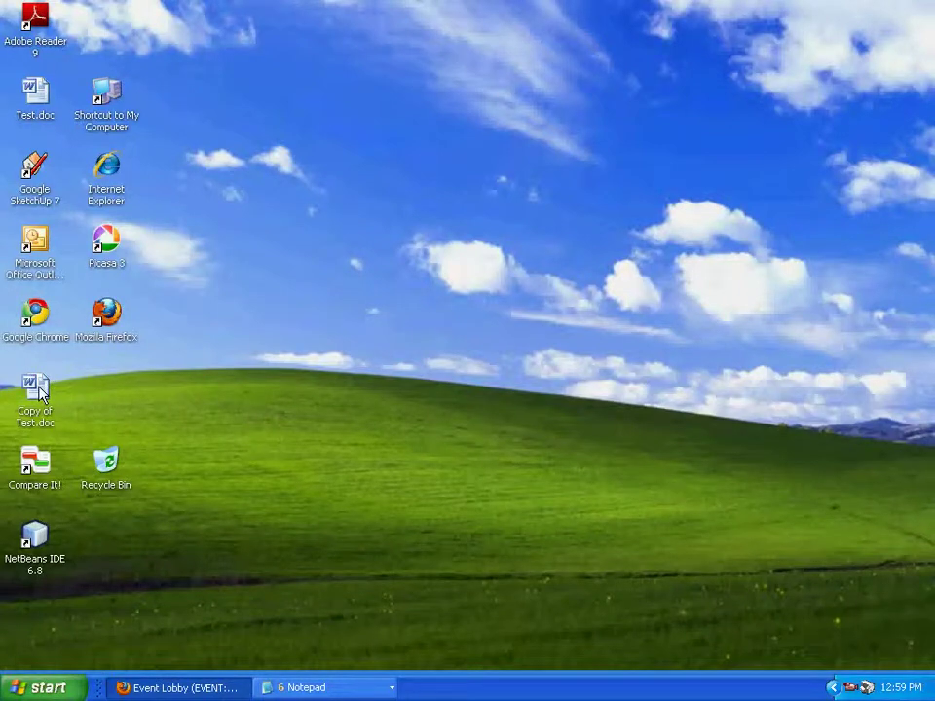
left_click(59, 690)
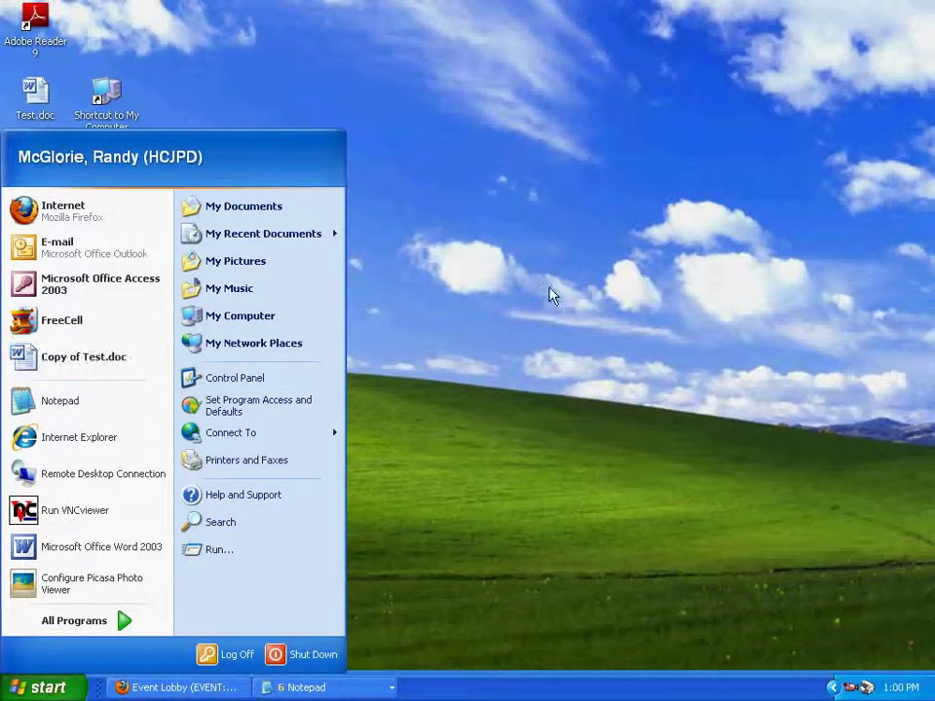
left_click(487, 271)
left_click(151, 334)
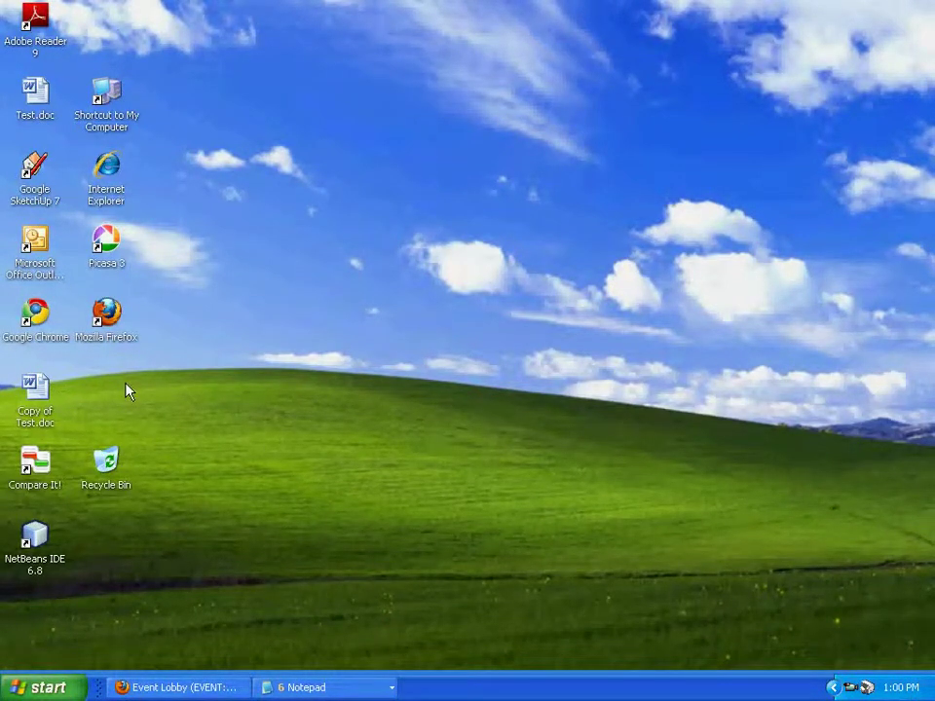
left_click(43, 389)
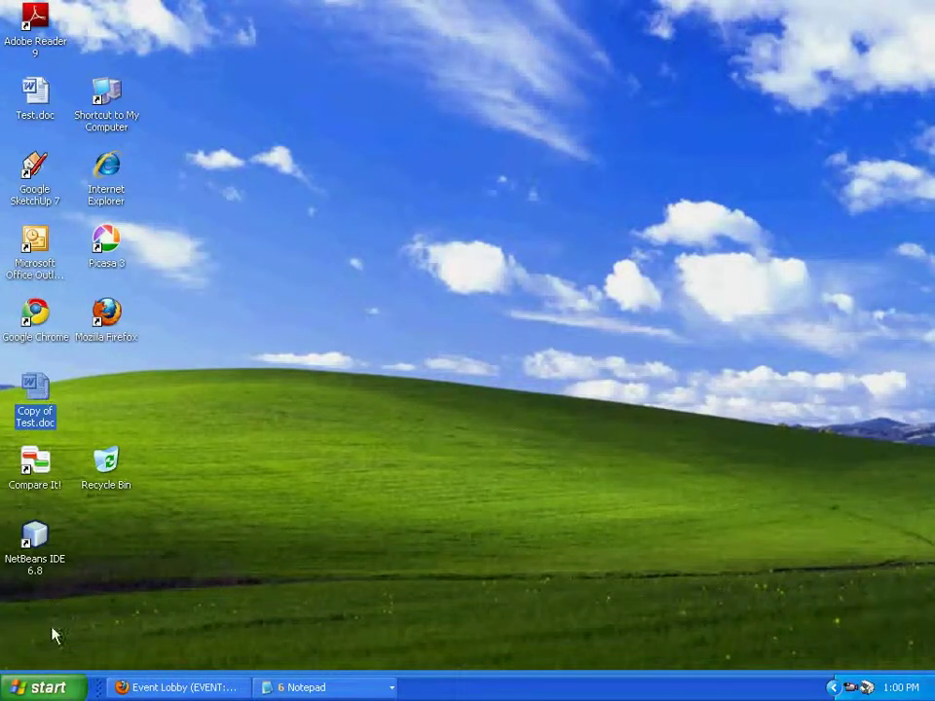
left_click(51, 687)
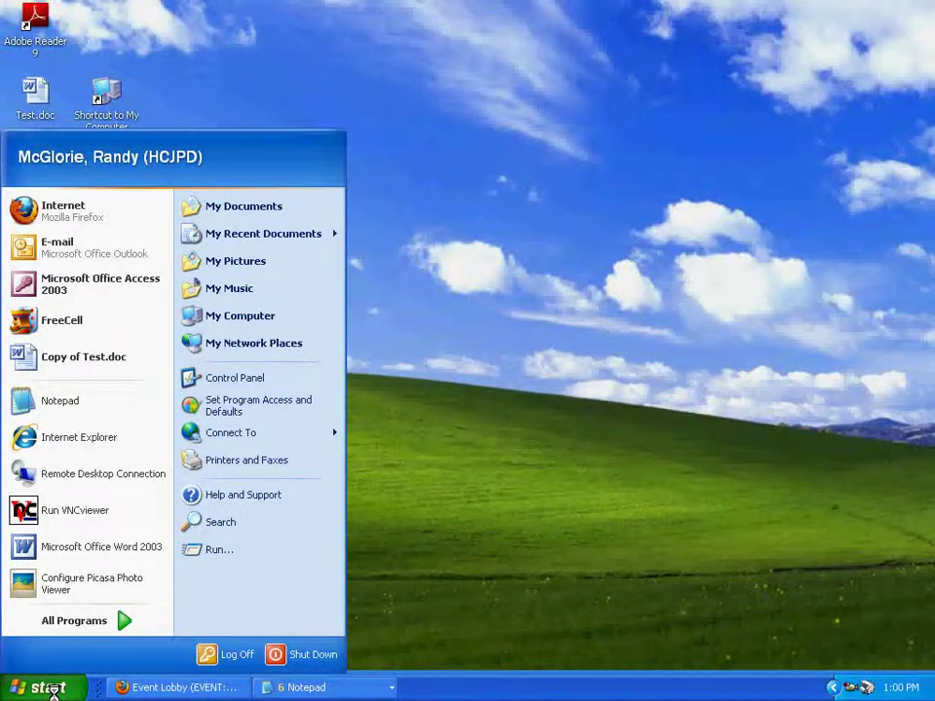
mouse_move(90, 622)
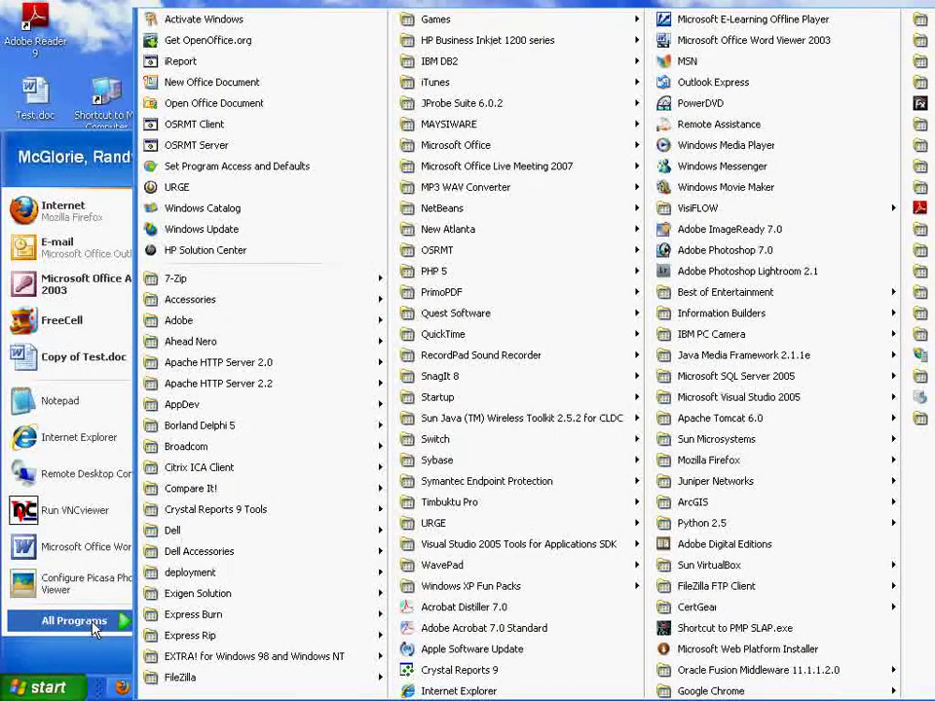
left_click_drag(97, 628, 492, 429)
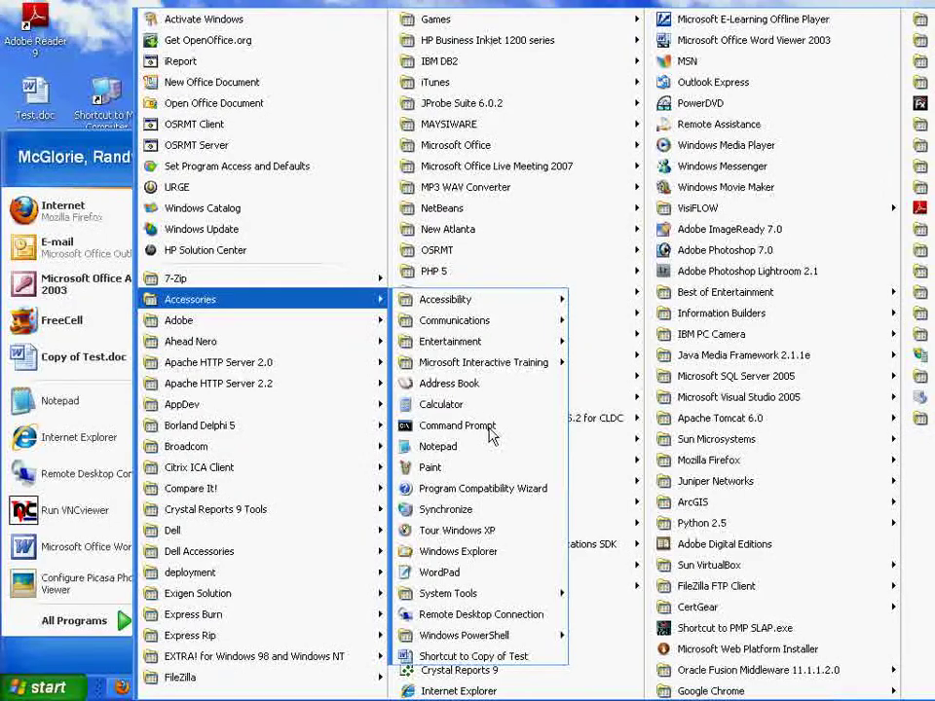
left_click(60, 48)
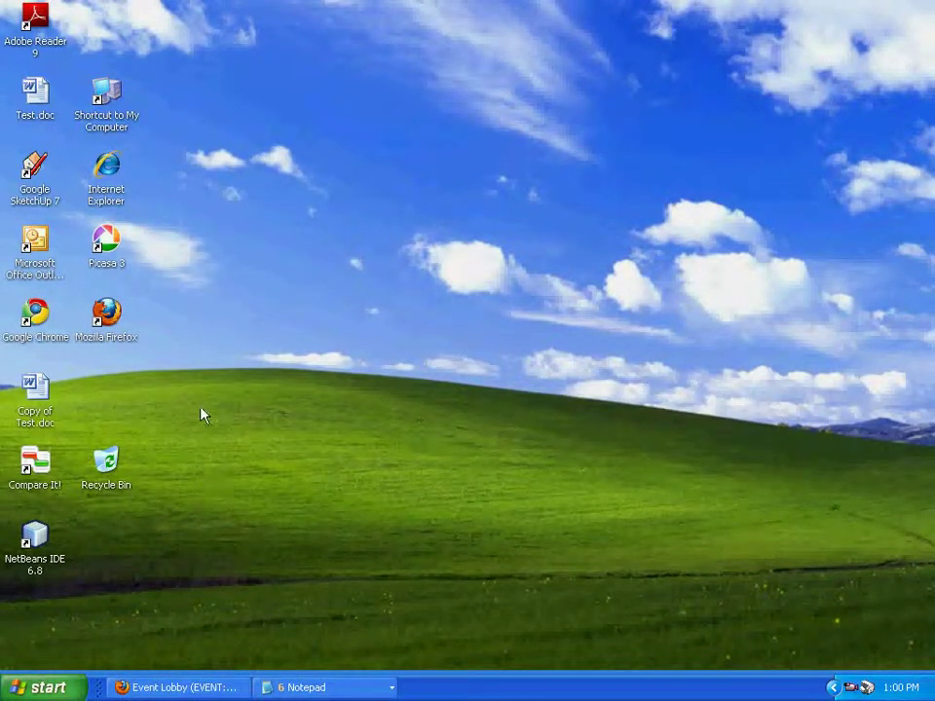
Open My Computer from its desktop shortcut and make its window slightly smaller, placed beside the desktop icons.
left_click(109, 95)
double_click(115, 101)
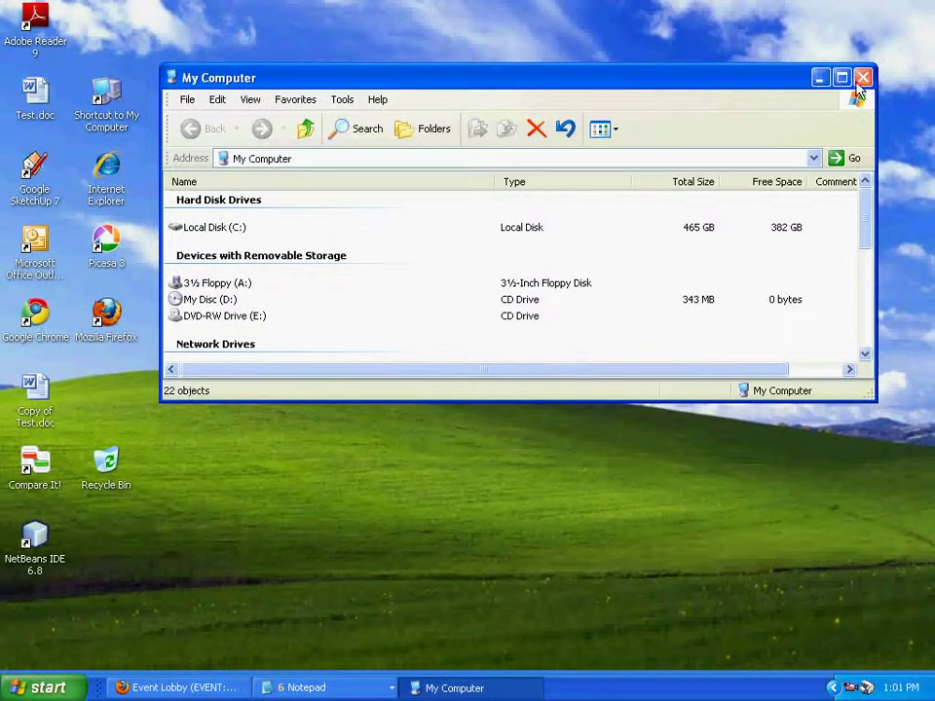
mouse_move(639, 63)
left_mouse_down()
mouse_move(641, 29)
mouse_move(641, 107)
mouse_move(640, 72)
left_mouse_up()
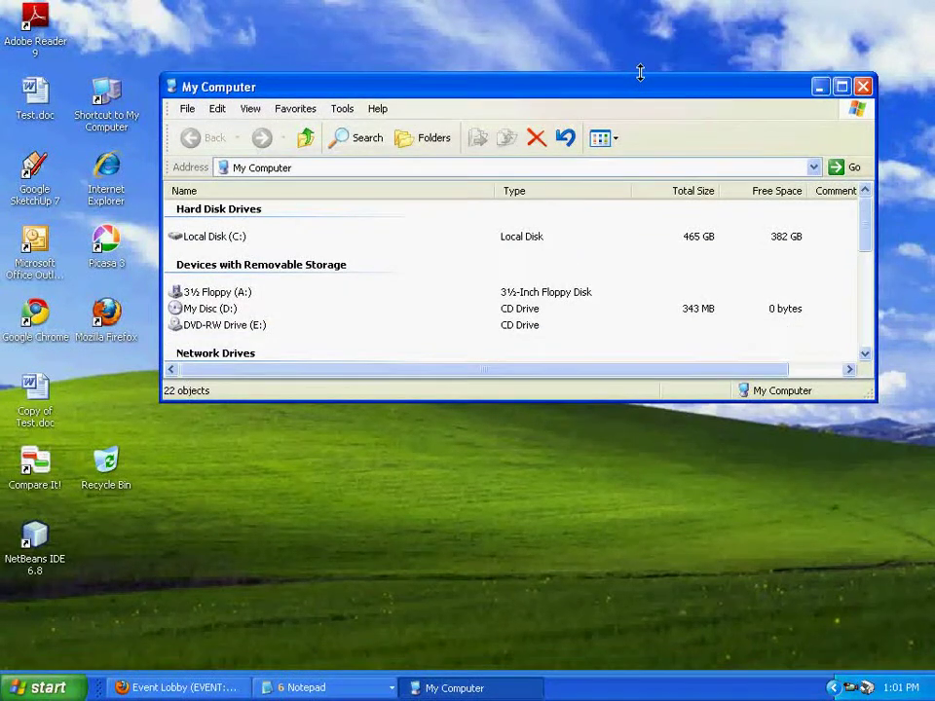
left_click_drag(868, 203, 846, 202)
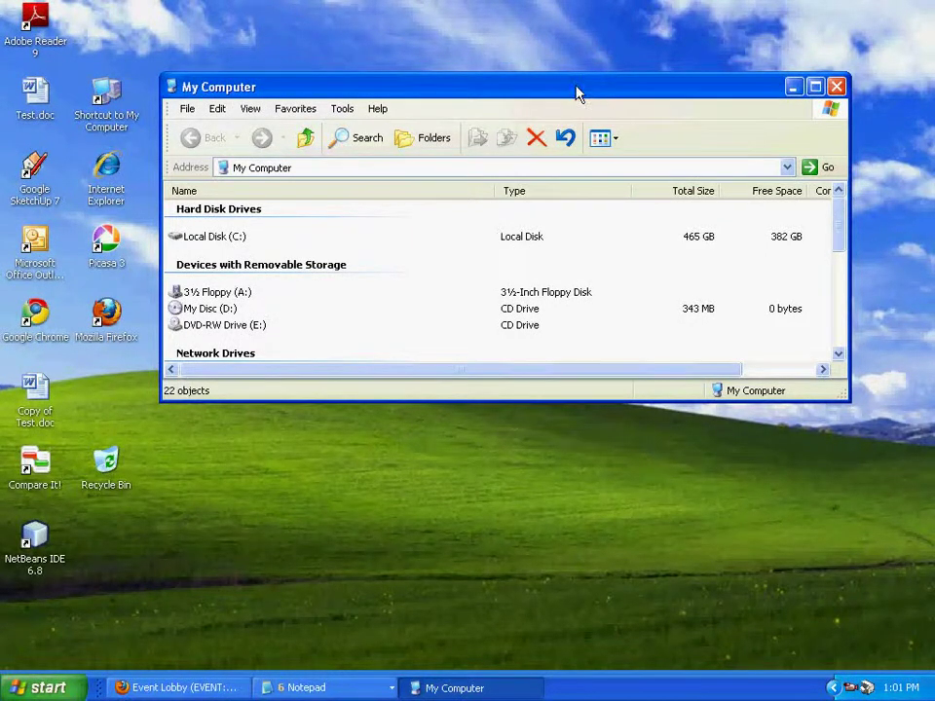
left_click_drag(577, 93, 509, 94)
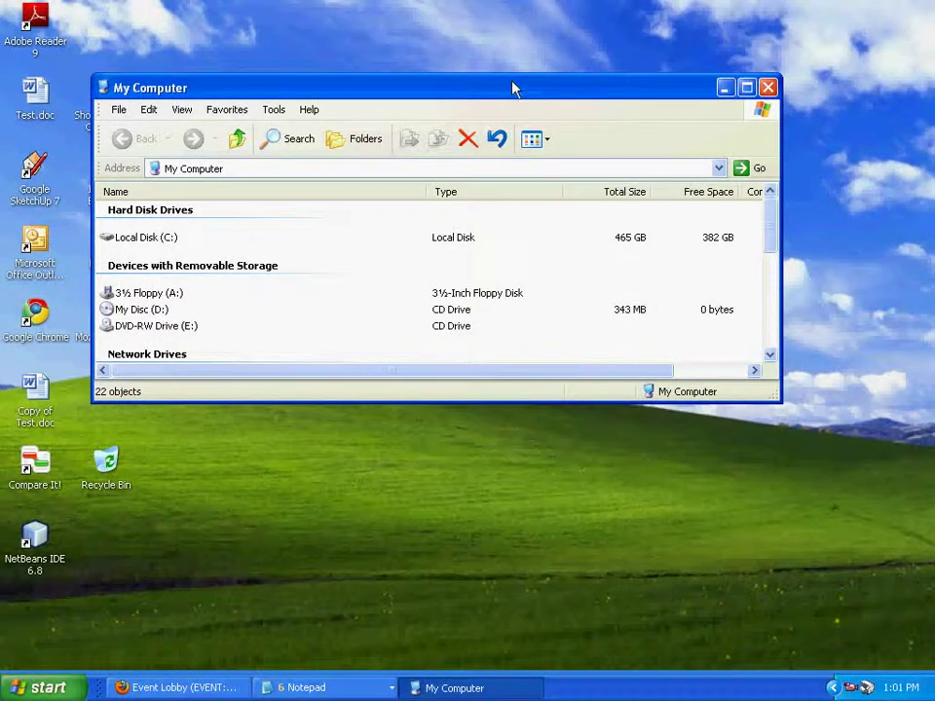
left_click_drag(516, 91, 562, 97)
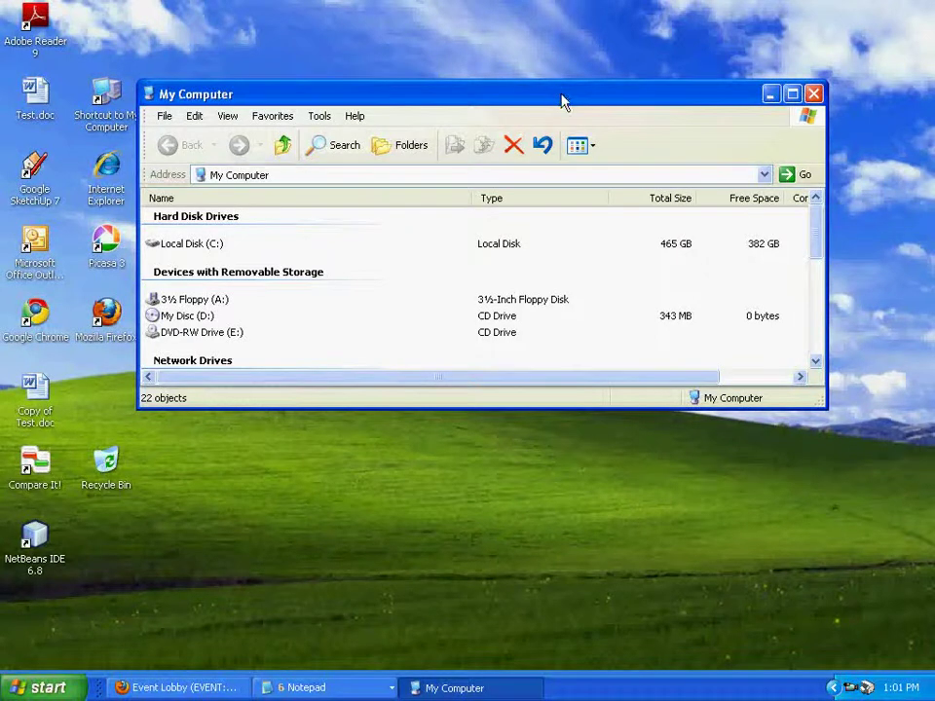
Create a new folder named Eclectic-Systems in the root of Local Disk (C:).
double_click(179, 250)
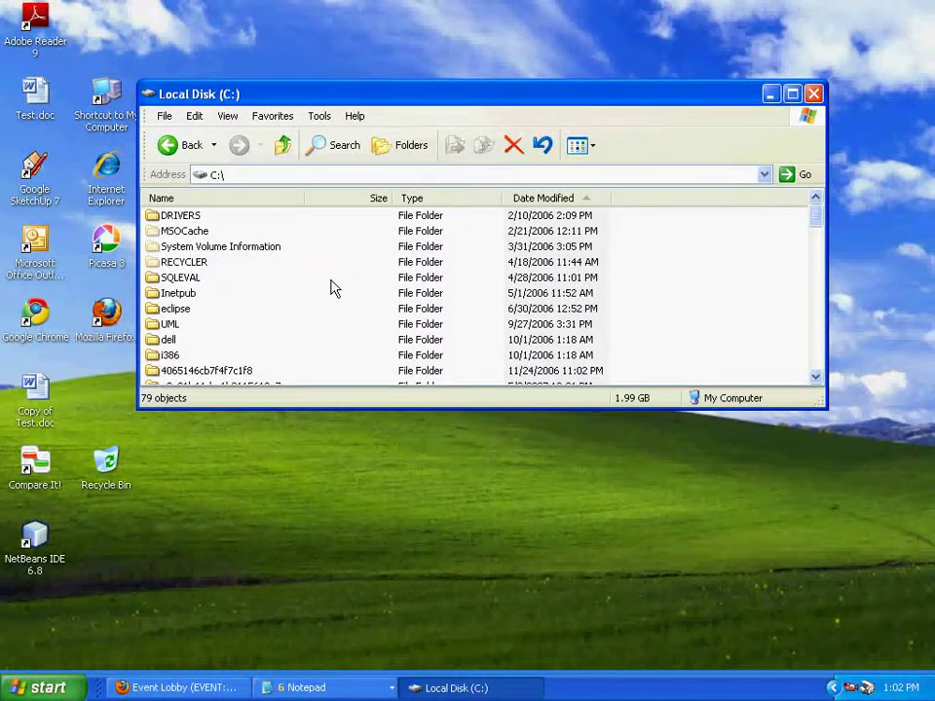
left_click(168, 117)
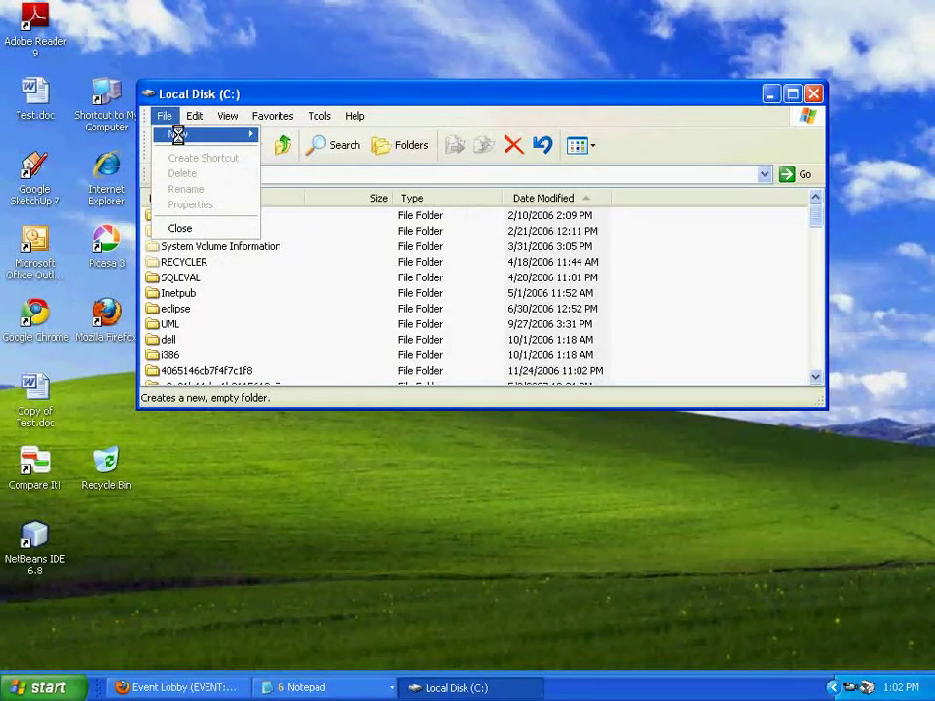
mouse_move(179, 134)
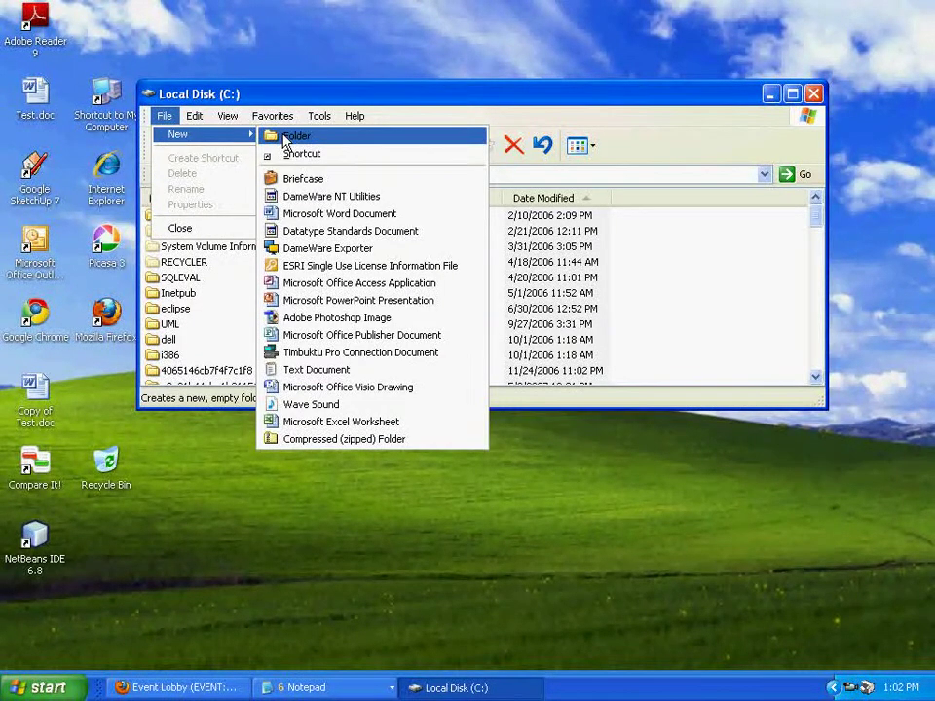
left_click(284, 139)
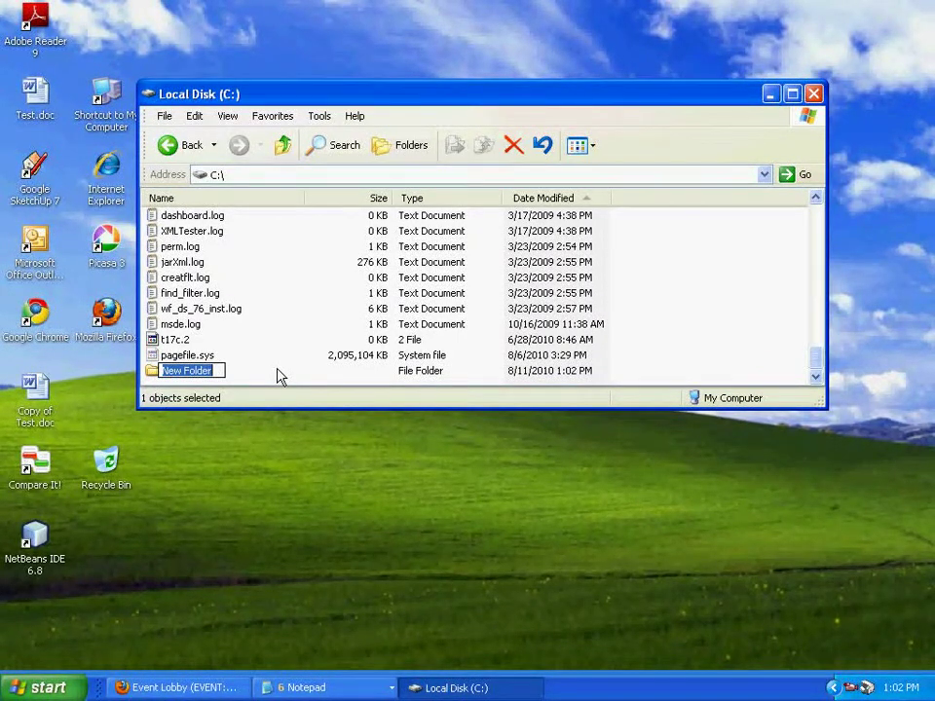
type("Eclectic")
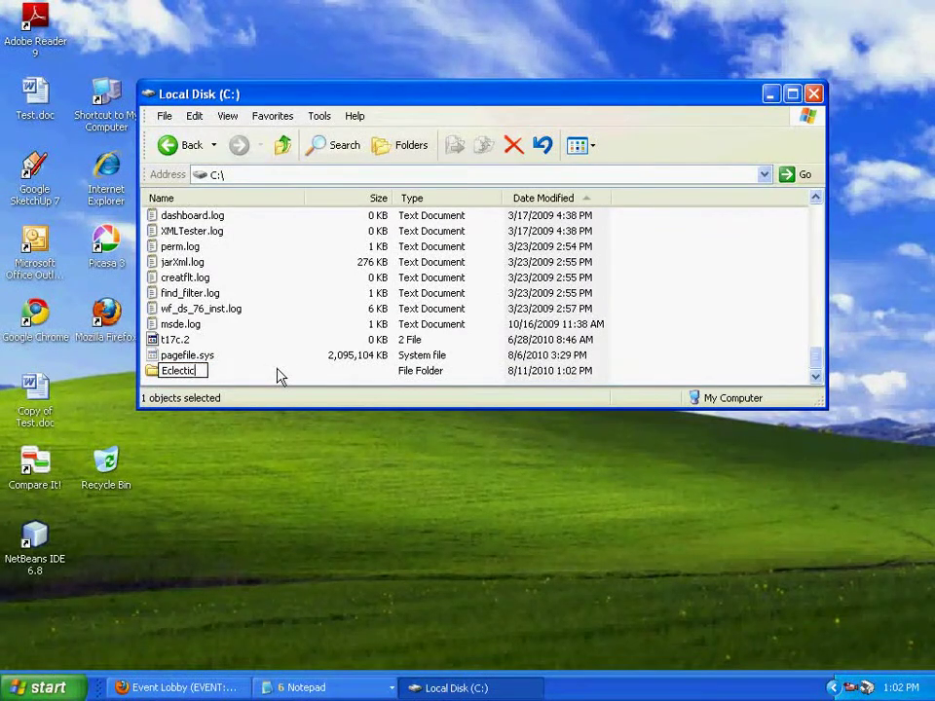
type("-Systems")
key("Return")
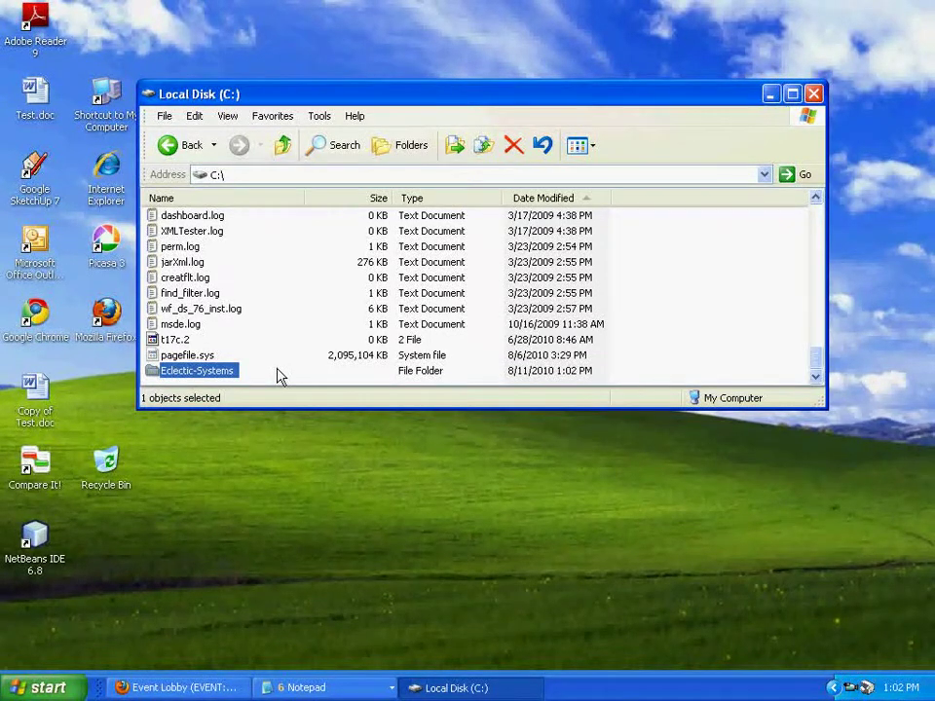
Open the Eclectic-Systems folder and move Copy of Test.doc from the desktop into it.
double_click(154, 372)
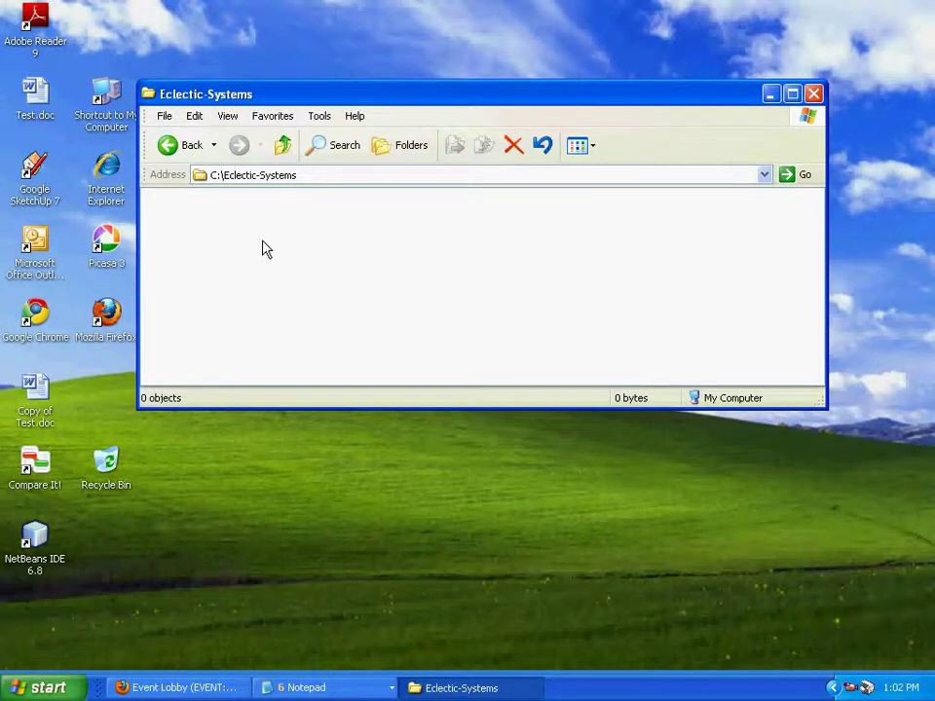
left_click(43, 389)
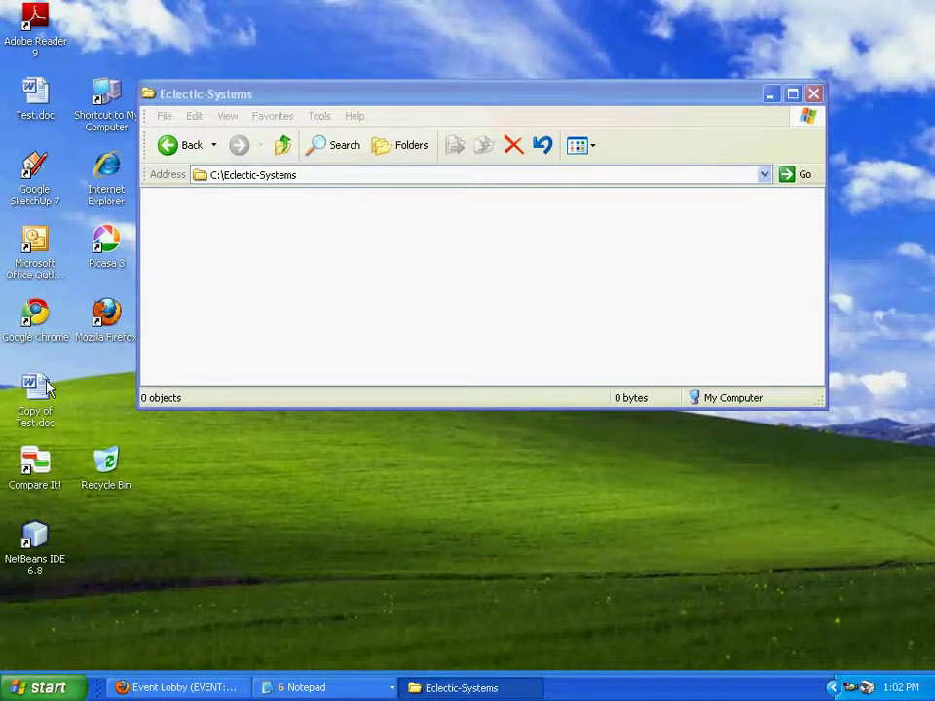
left_click_drag(46, 386, 177, 296)
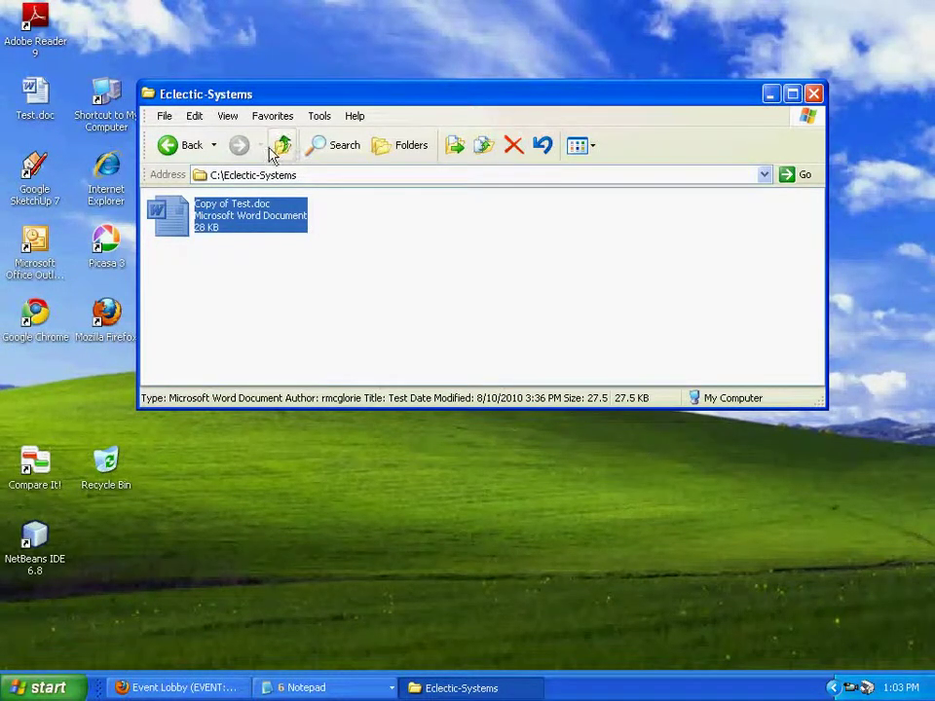
Go back up to the C: drive, display the folder tree and open Eclectic-Systems from the tree.
left_click(281, 147)
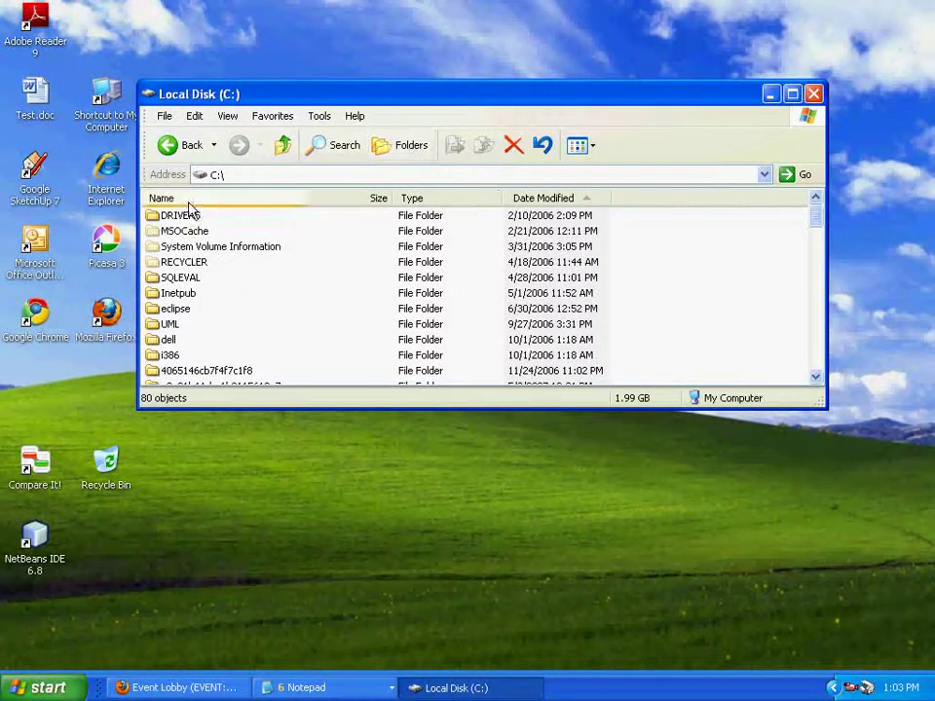
left_click(407, 151)
left_click(409, 154)
left_click(407, 156)
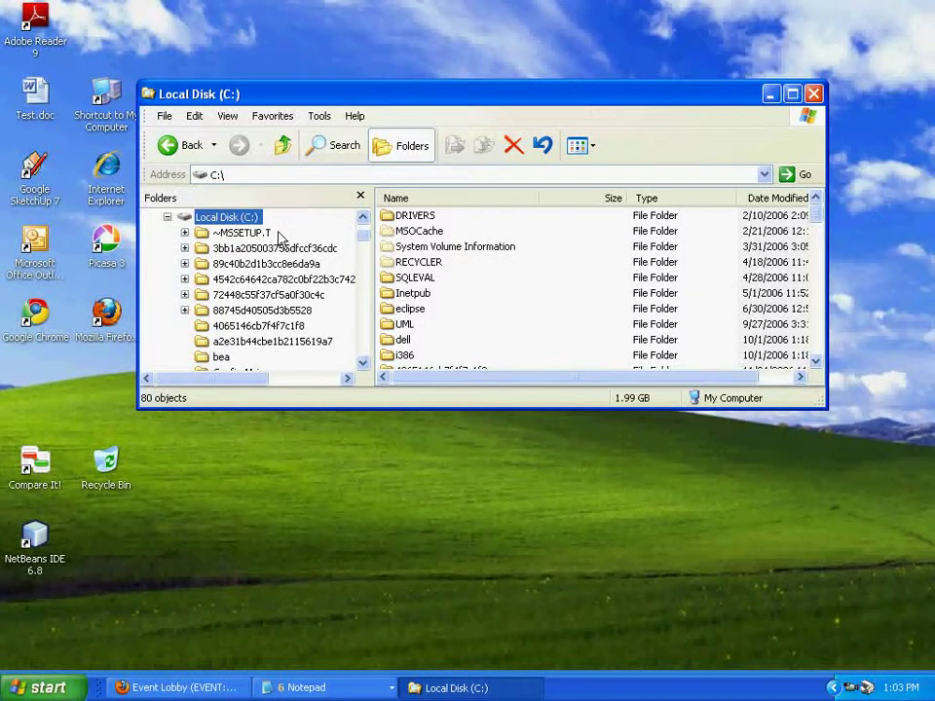
left_click_drag(360, 366, 360, 367)
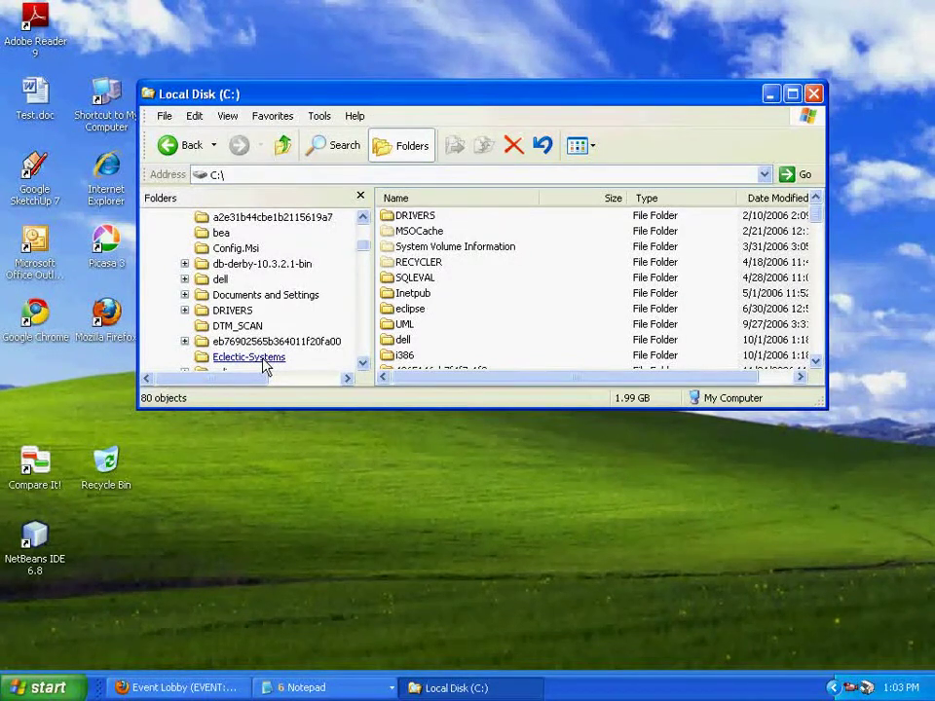
left_click(248, 357)
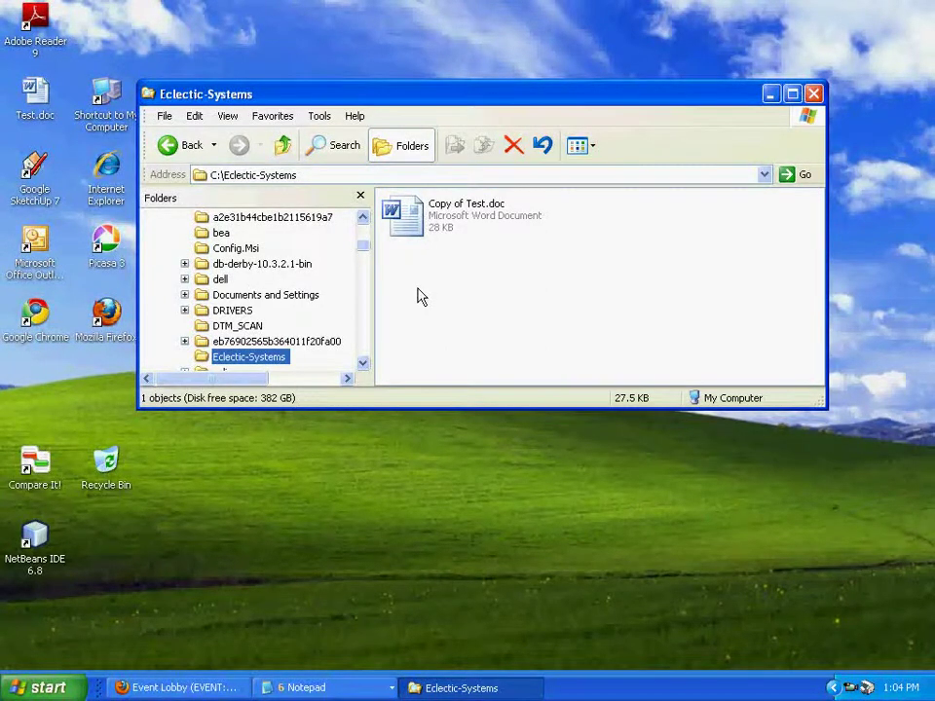
Create a subfolder named "Eclectic-Systems child folder" inside Eclectic-Systems.
left_click(444, 282)
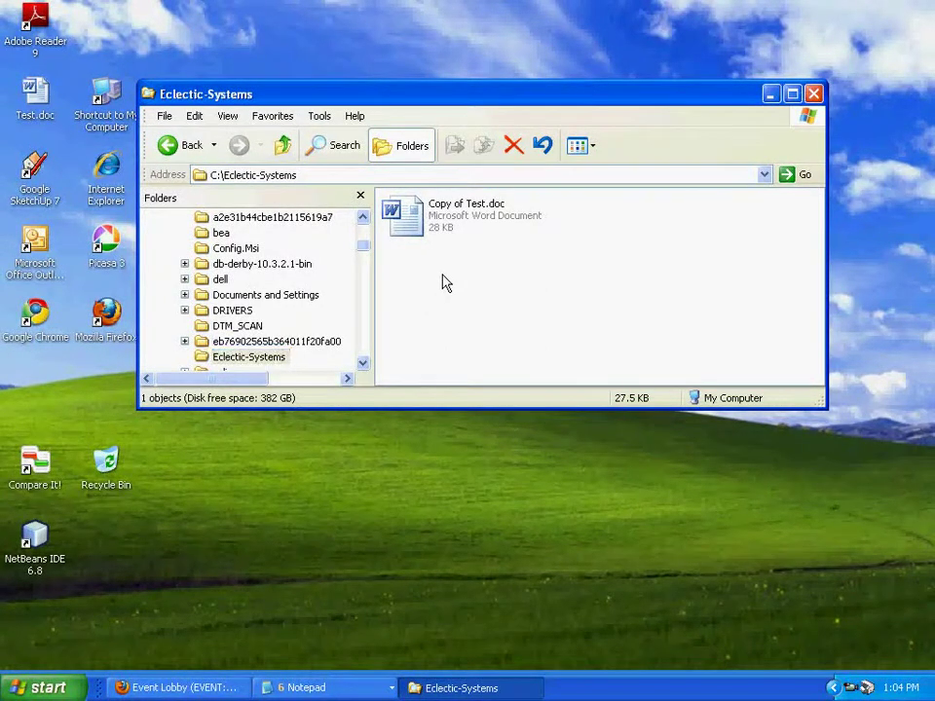
right_click(443, 282)
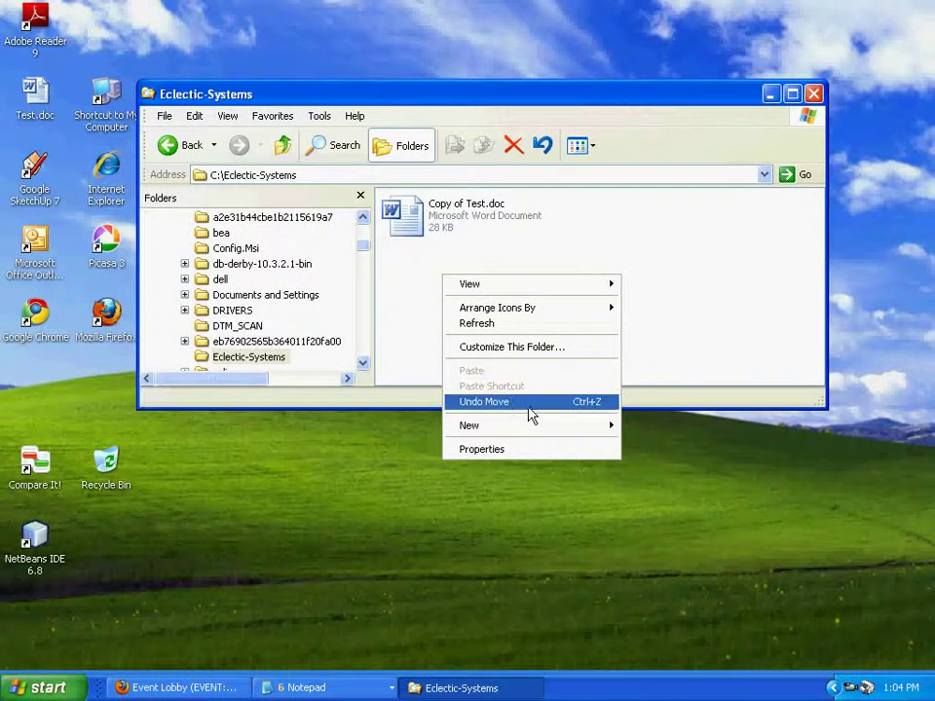
mouse_move(601, 435)
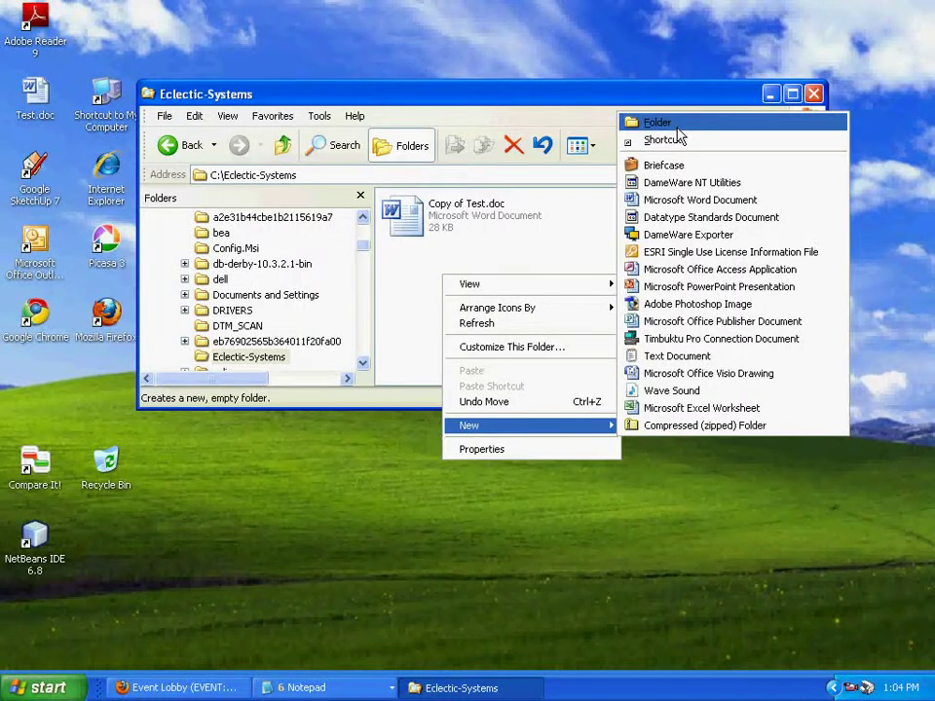
left_click(678, 129)
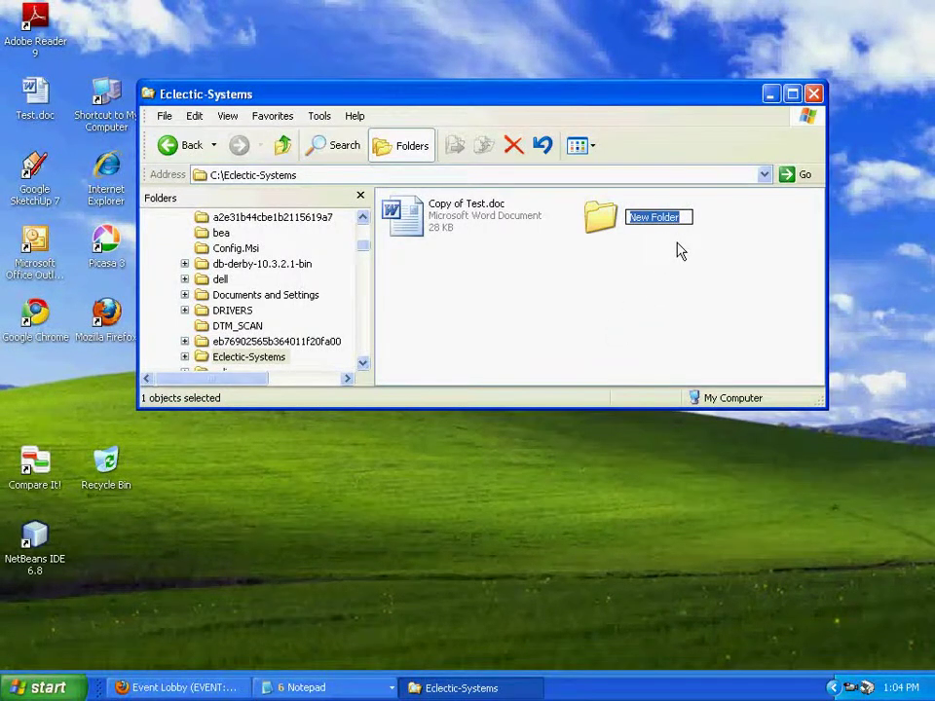
type("Eclectic-Systems child folder")
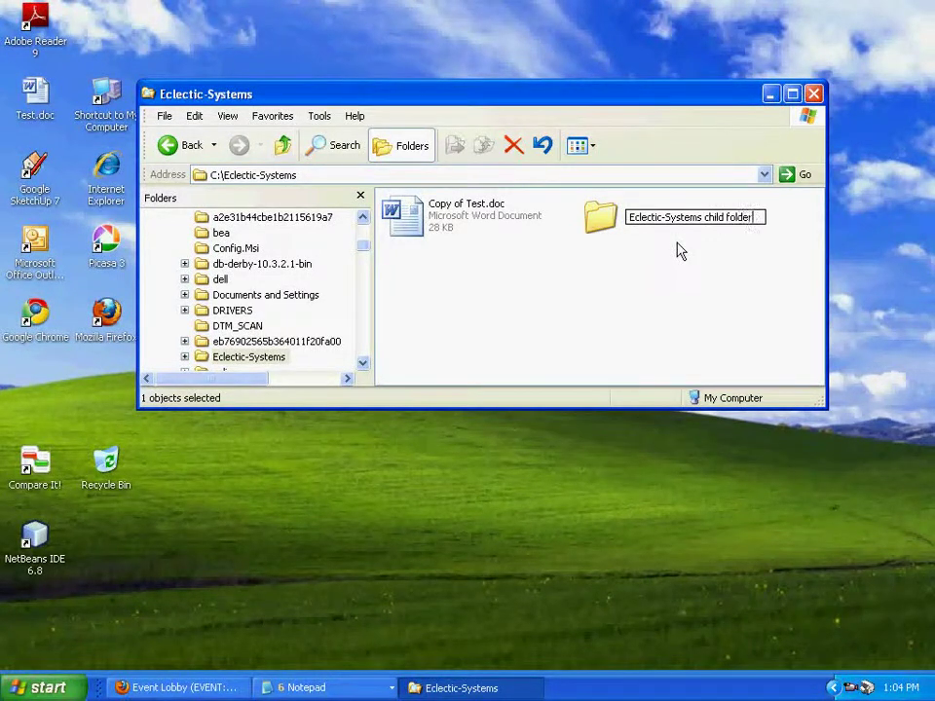
key("Return")
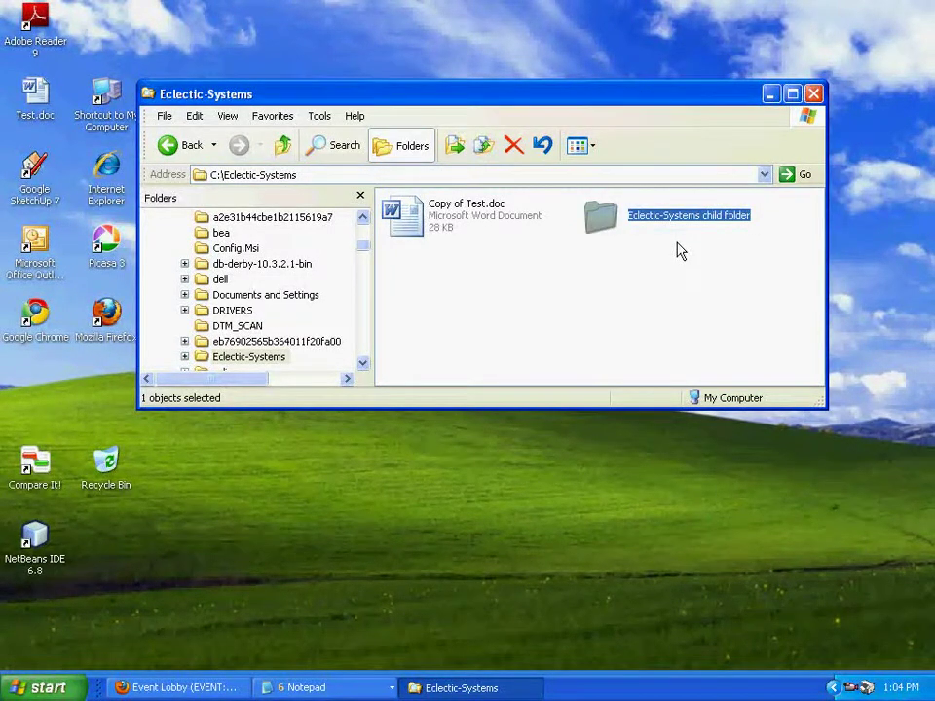
Open the Eclectic-Systems child folder and move Test.doc from the desktop into it.
double_click(614, 222)
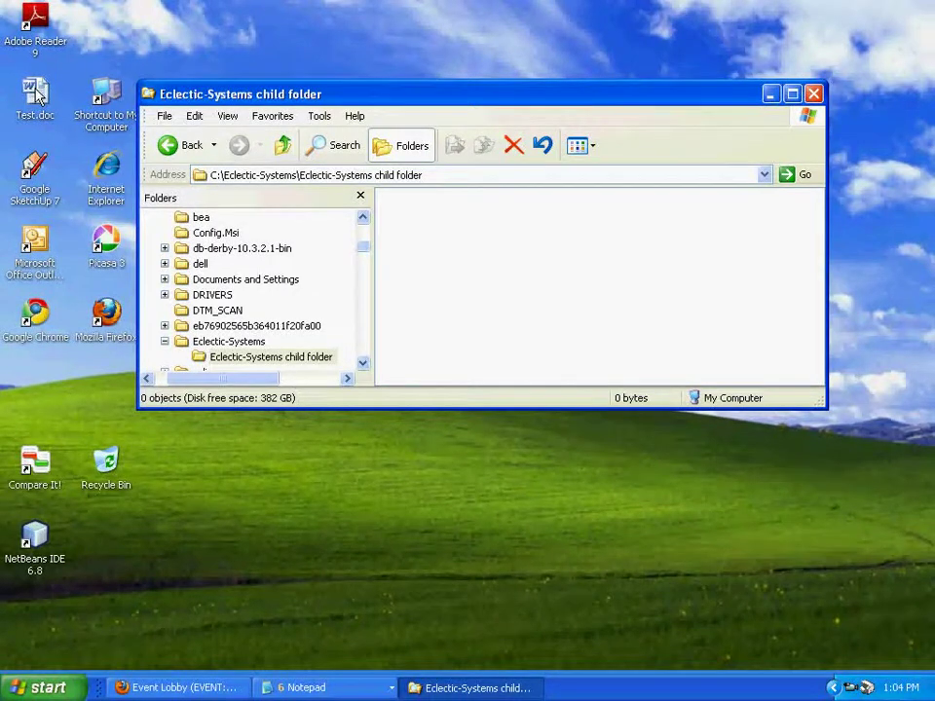
left_click_drag(37, 96, 440, 325)
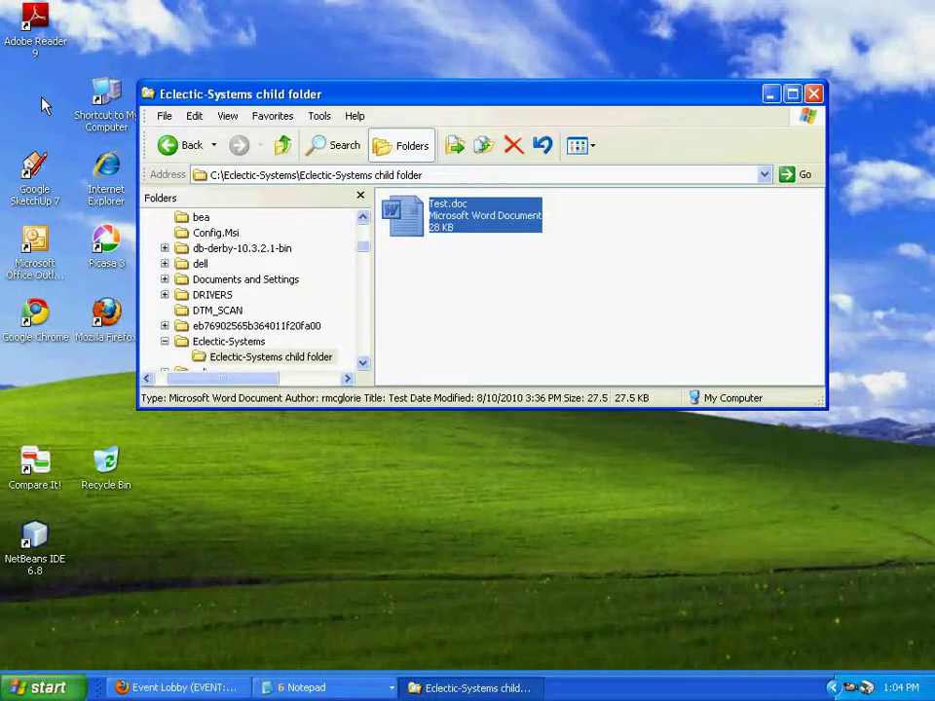
Rename Test.doc in the Eclectic-Systems child folder to "Testing 123.doc".
left_click(437, 215)
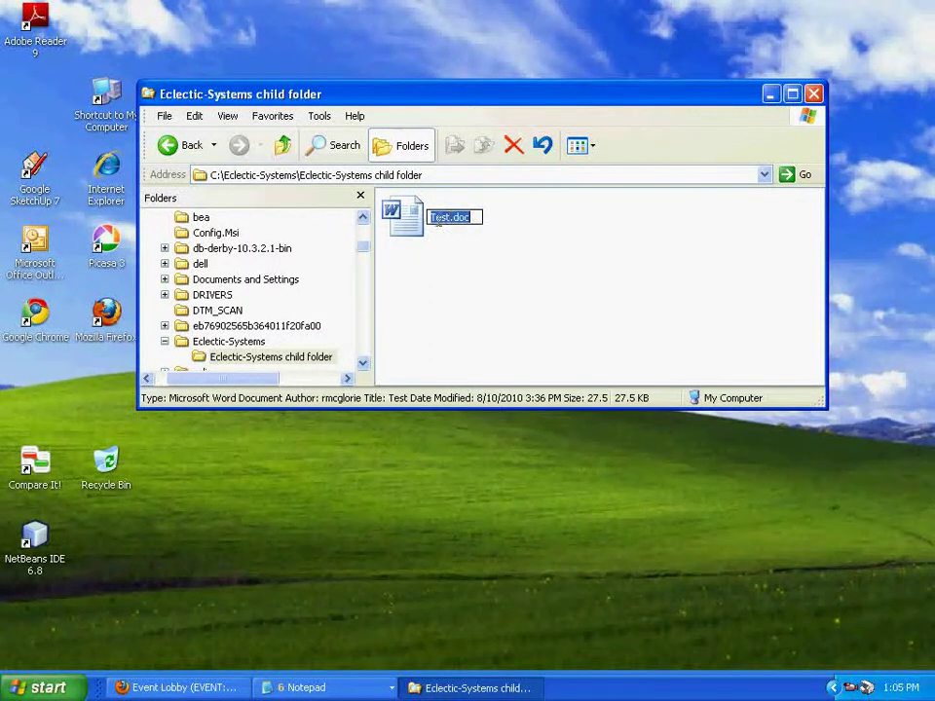
left_click(450, 218)
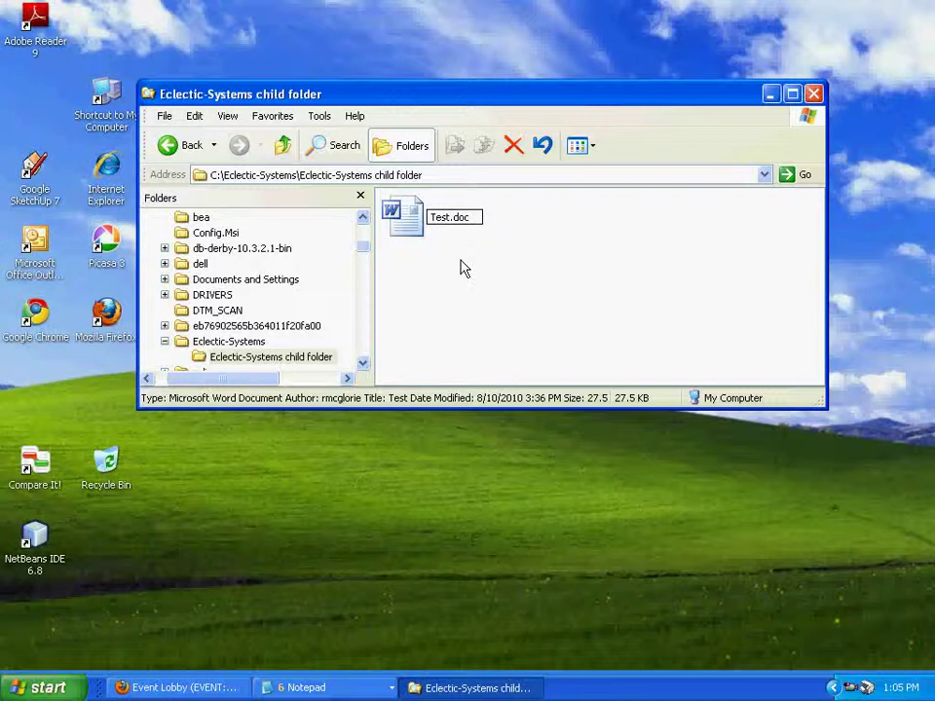
type("ing 123")
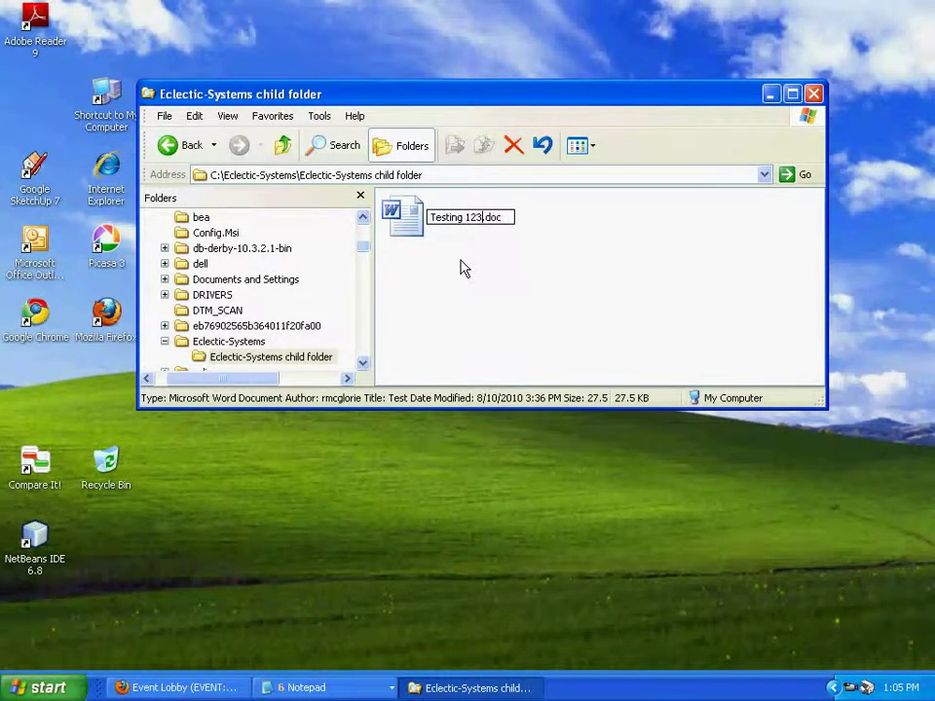
key("Return")
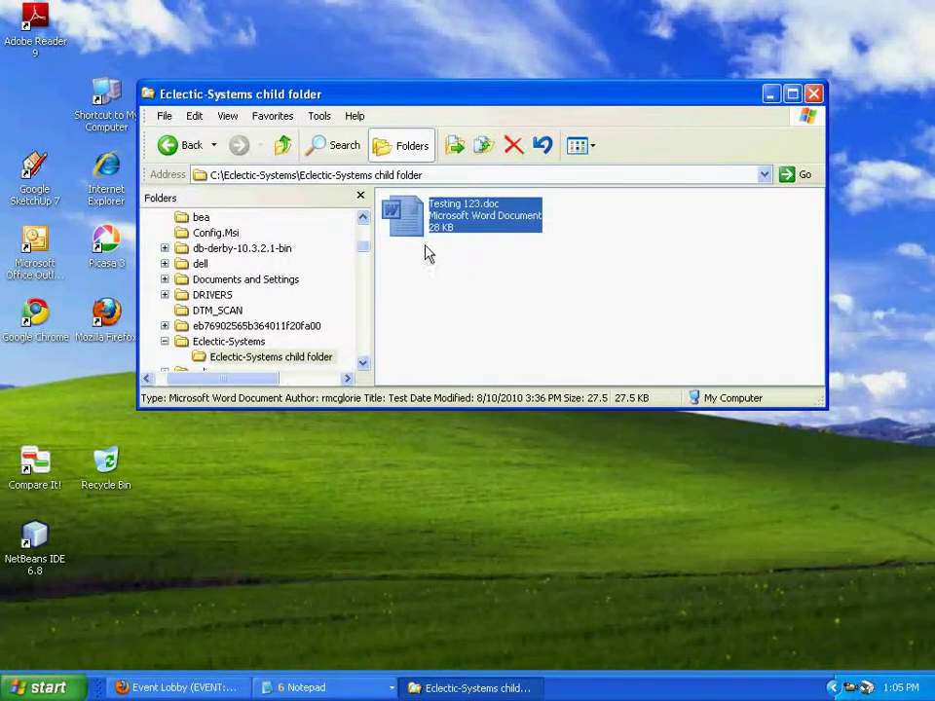
Send Testing 123.doc to the Recycle Bin and return to the parent Eclectic-Systems folder.
left_click(514, 146)
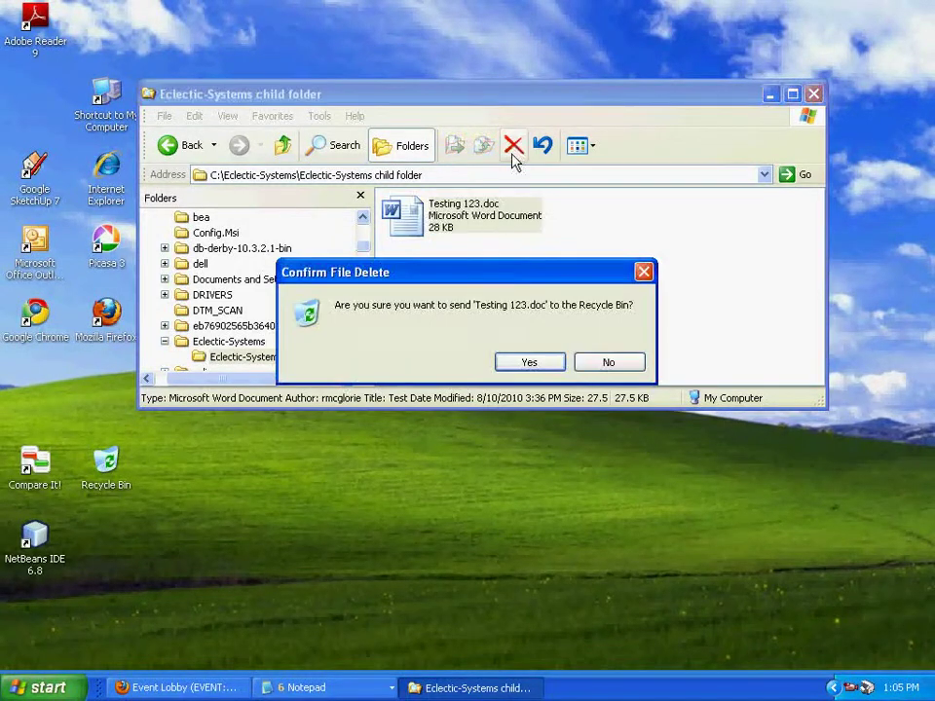
left_click(531, 364)
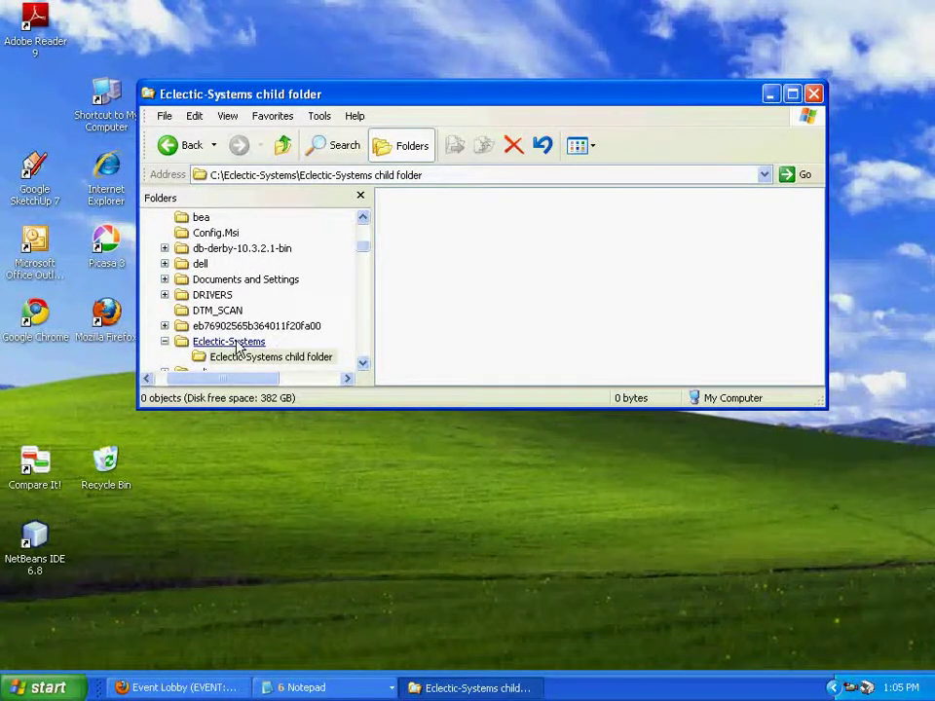
left_click(171, 147)
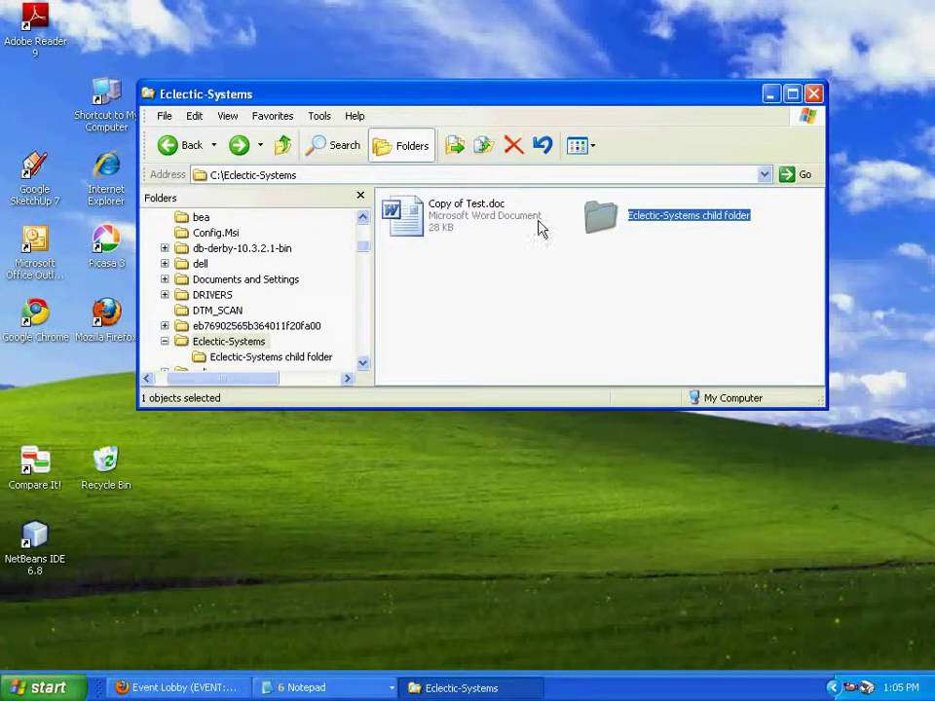
Copy the file Copy of Test.doc from Eclectic-Systems and paste it into the Eclectic-Systems child folder.
left_click(412, 229)
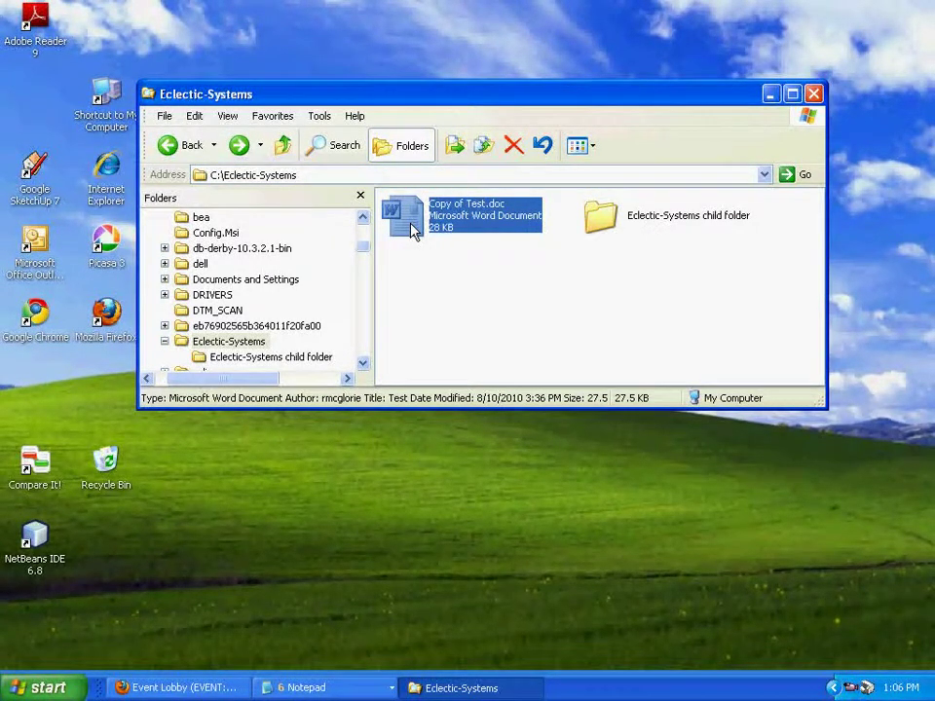
right_click(413, 229)
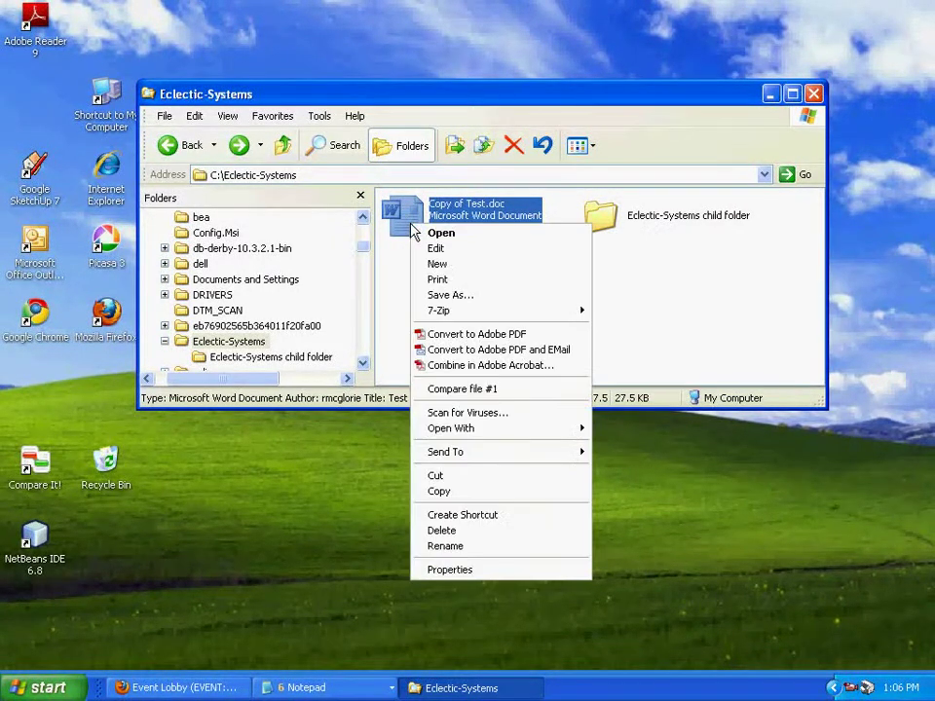
left_click(458, 492)
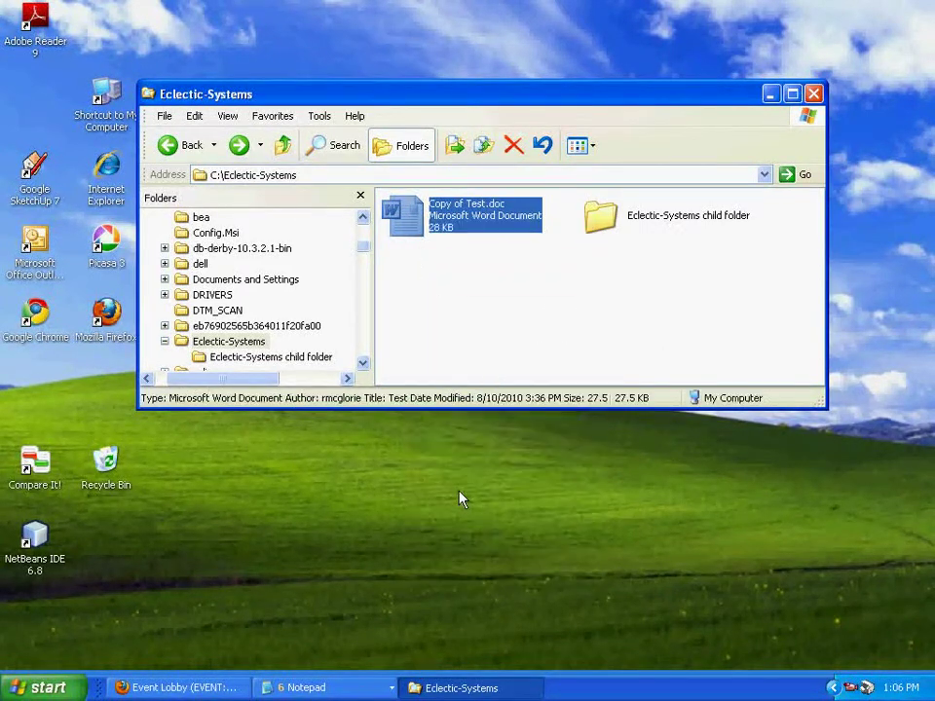
double_click(609, 219)
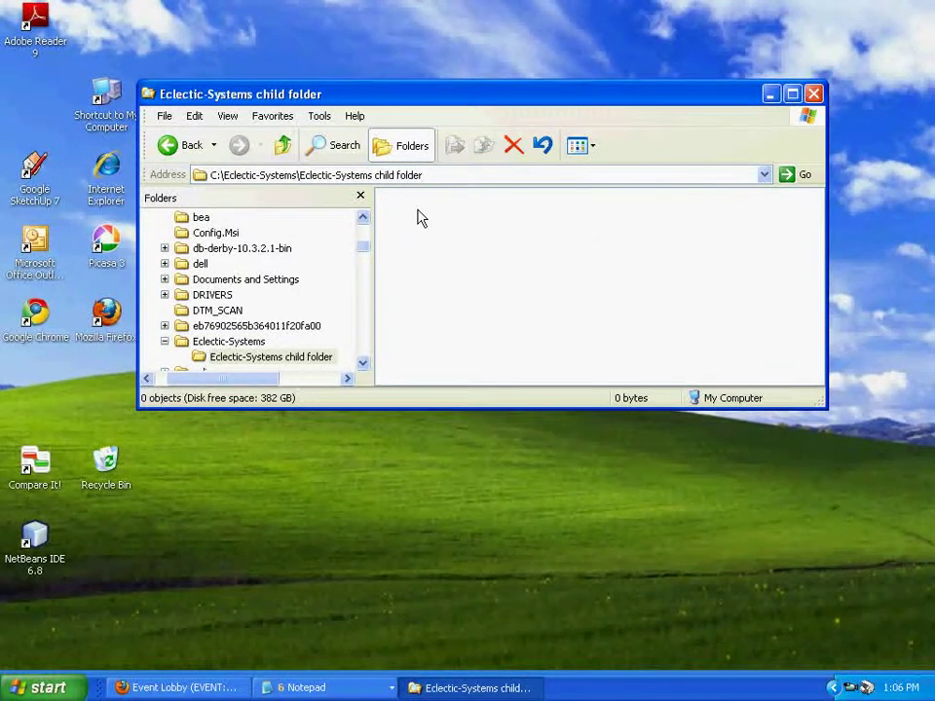
right_click(418, 211)
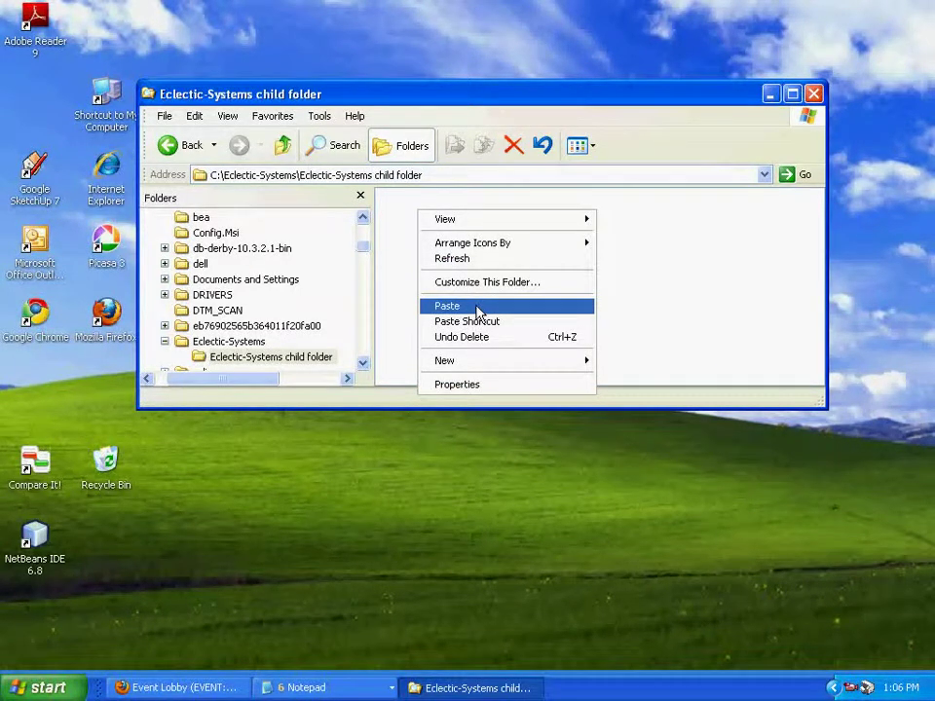
left_click(478, 308)
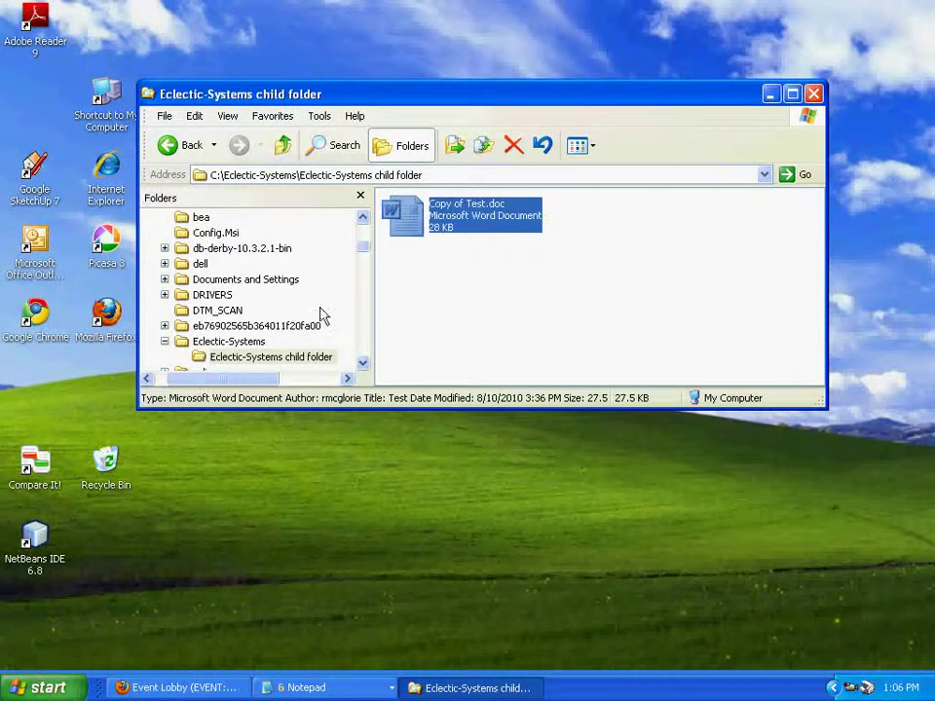
Check both the Eclectic-Systems folder and its child folder for Copy of Test.doc.
left_click(244, 345)
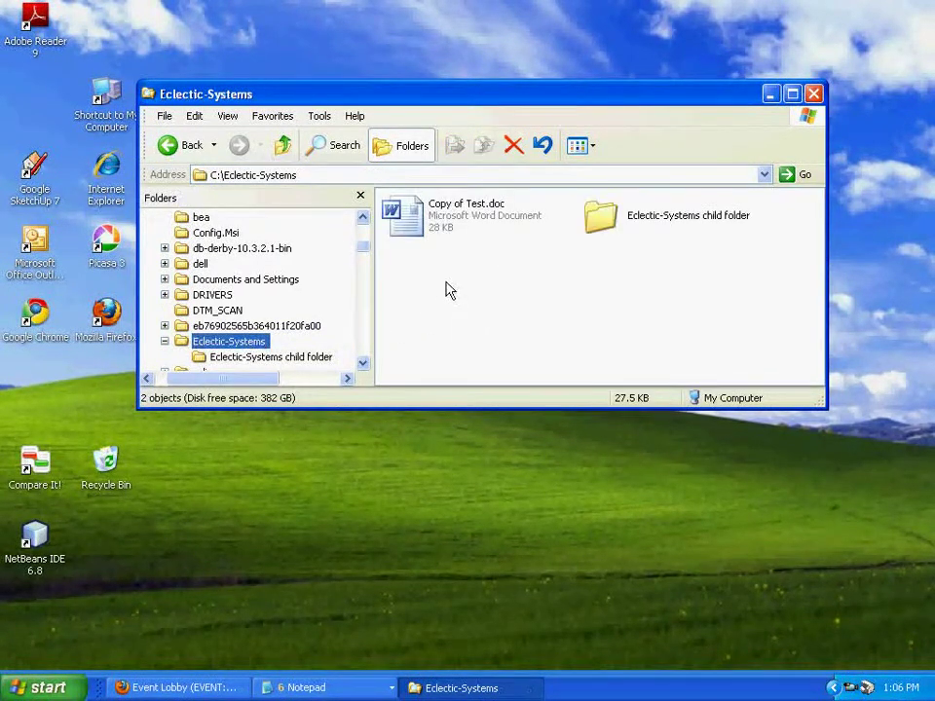
left_click(438, 226)
double_click(596, 224)
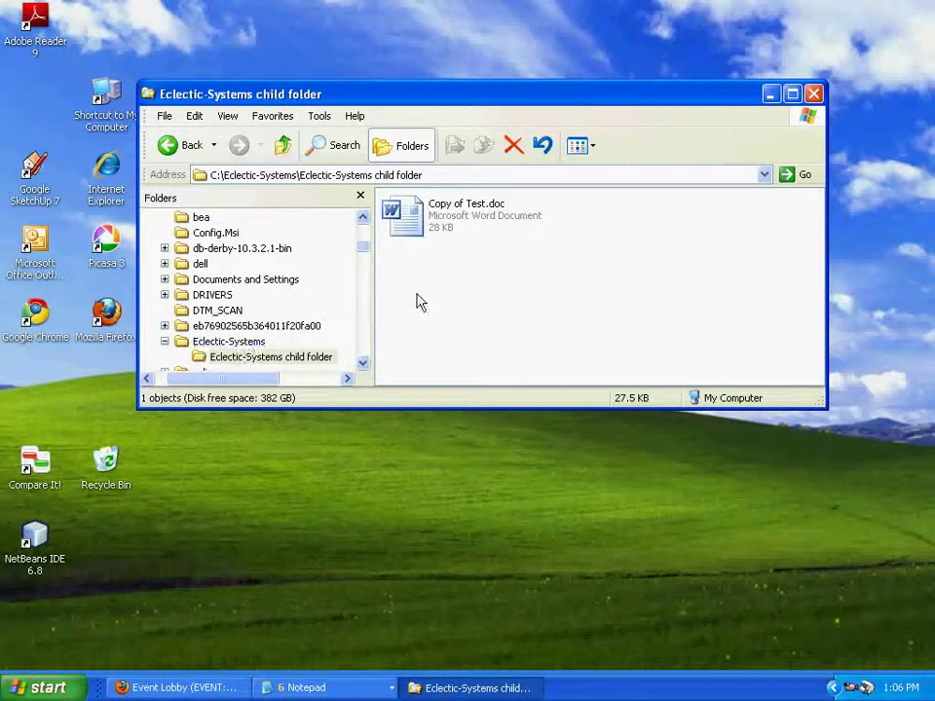
left_click(302, 358)
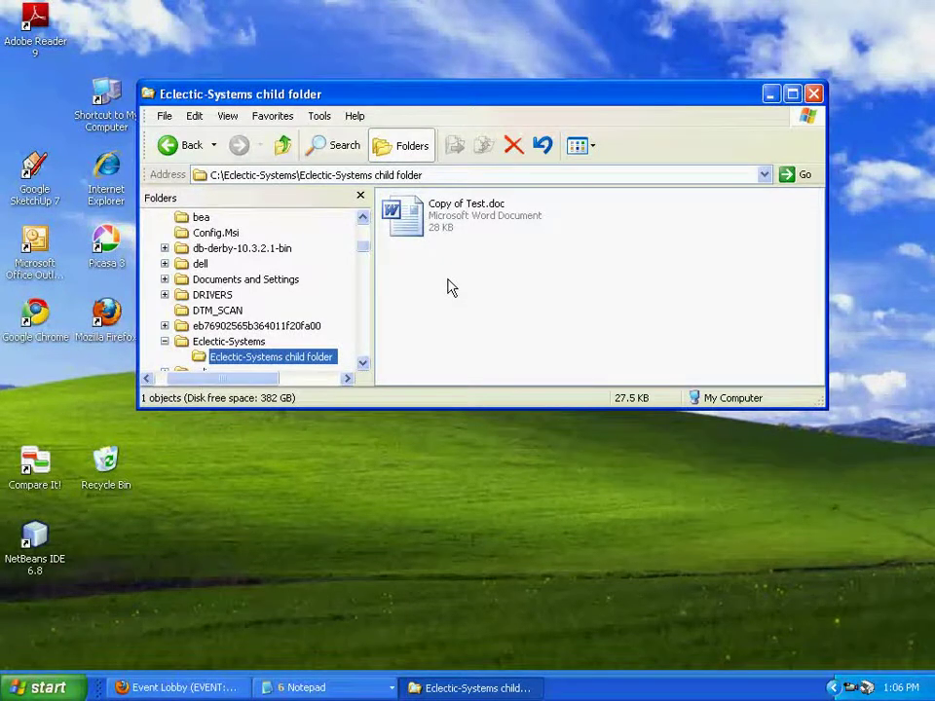
left_click(852, 692)
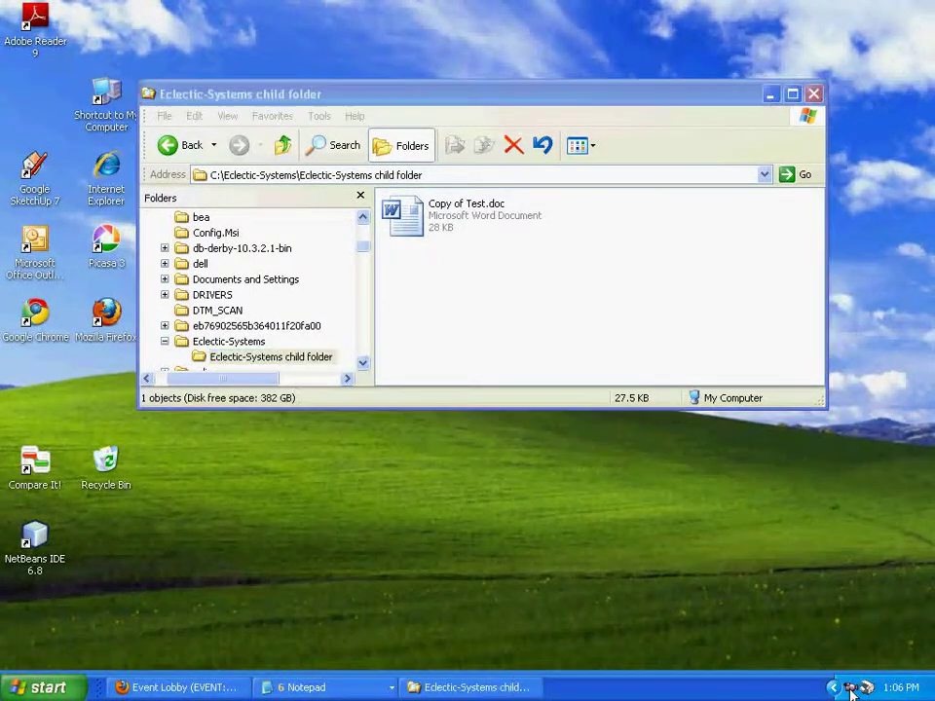